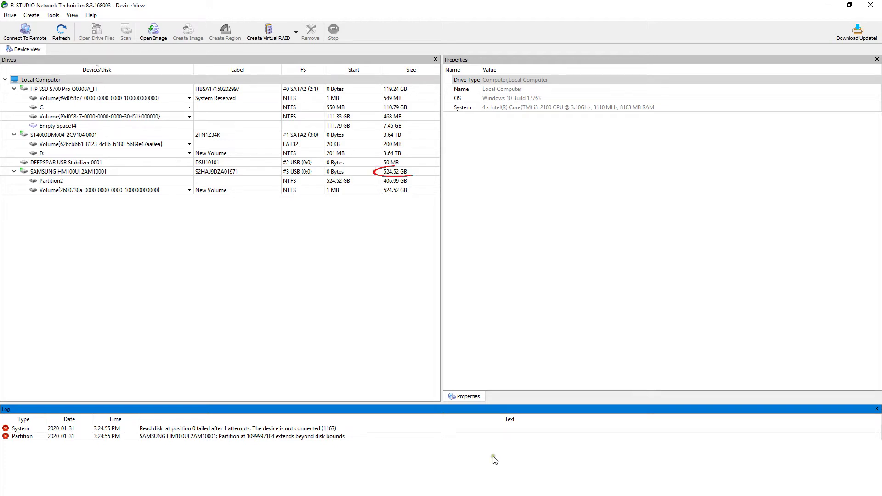
Select the Samsung HM100UI drive, try its Partition2, dismiss the warning, and check the out-of-bounds error
click(401, 173)
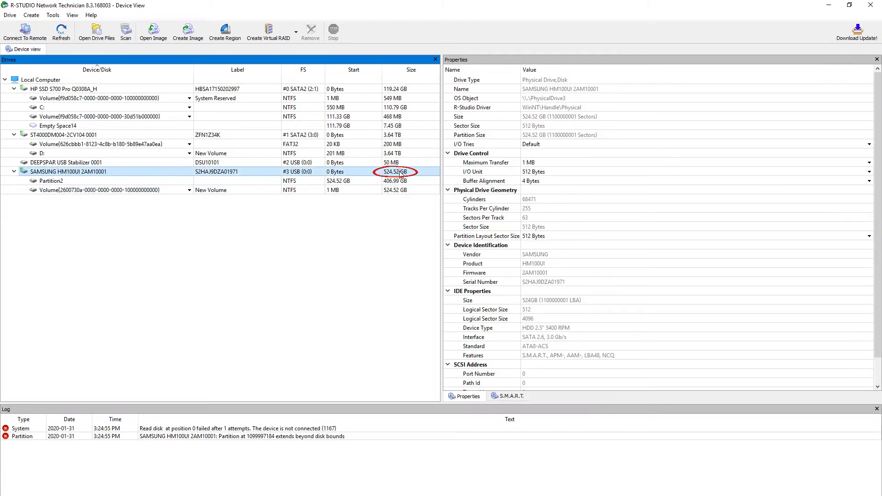
click(400, 181)
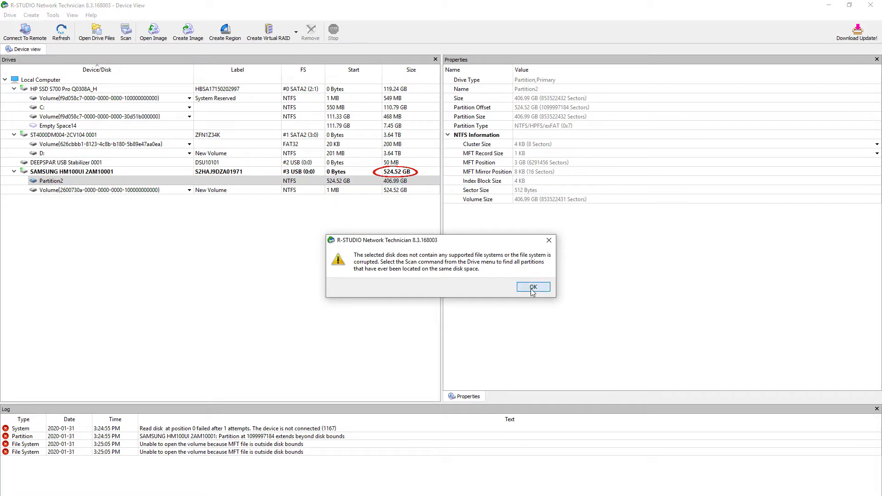
click(529, 290)
click(261, 445)
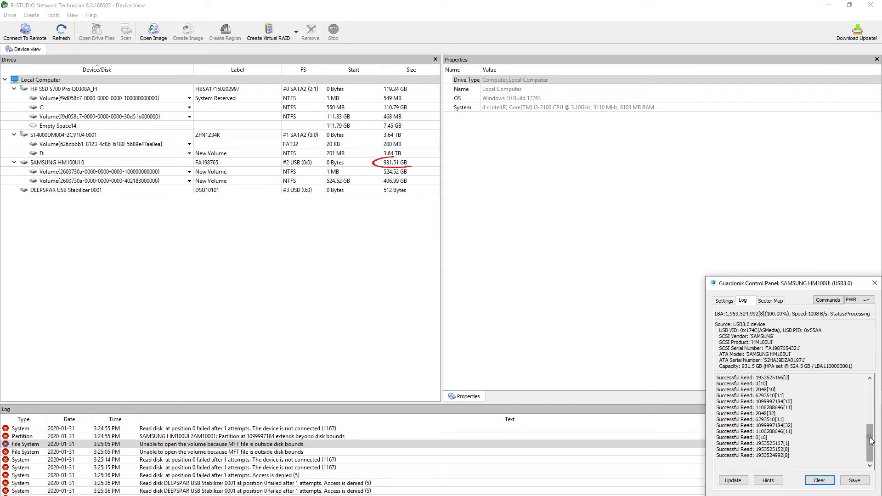
Browse the Samsung drive's 406.99 GB volume, then power the drive off in Guardonix
click(402, 163)
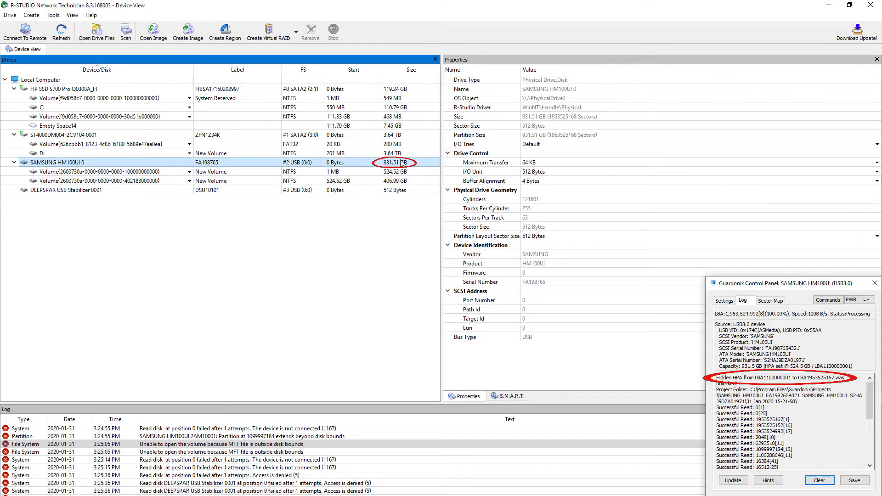
double_click(406, 181)
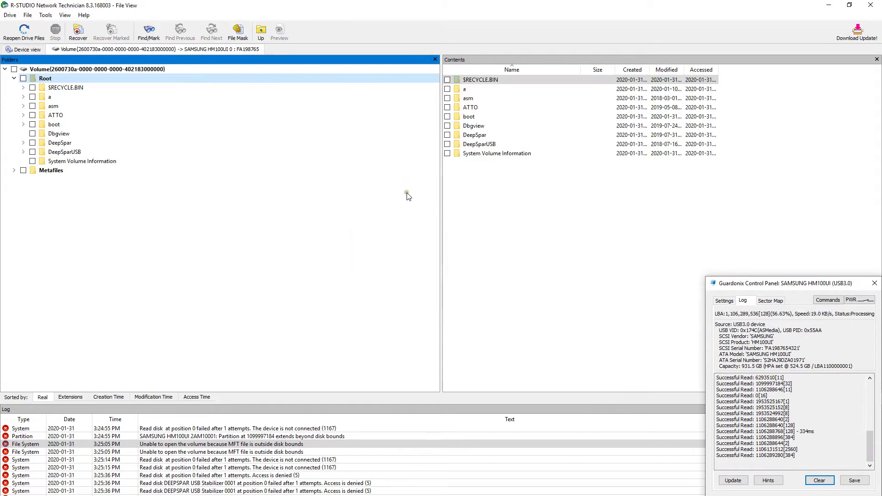
click(860, 300)
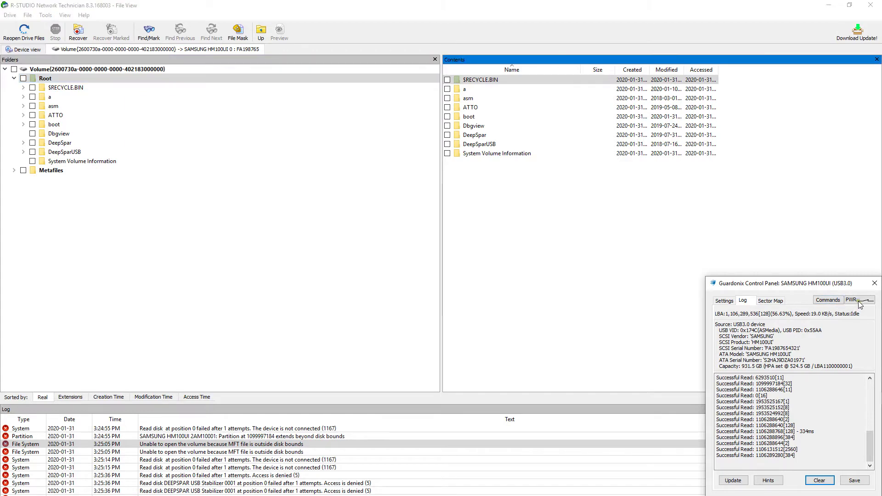
click(875, 283)
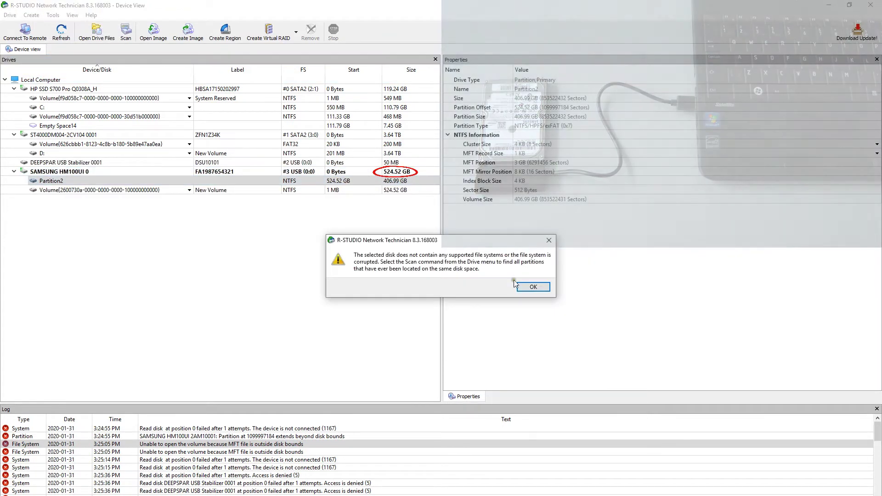
Dismiss the unsupported file system warning and select the 238.42 GB Toshiba MK3265GSXN drive
click(517, 283)
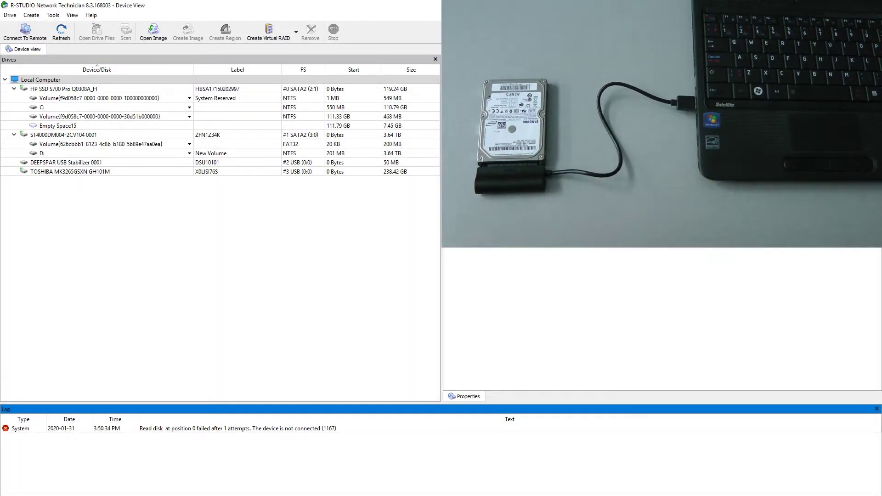
click(406, 173)
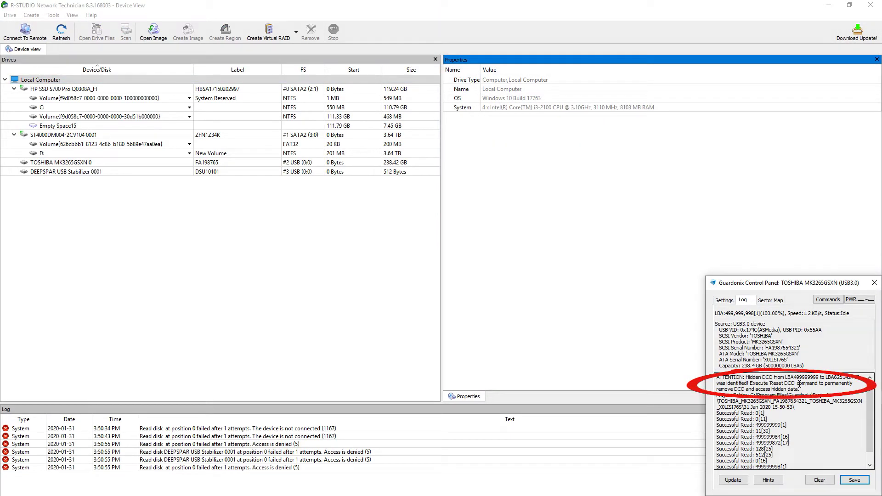
Reset the Toshiba's hidden DCO area from Guardonix Commands and return to the refreshed drive list
click(828, 299)
click(826, 321)
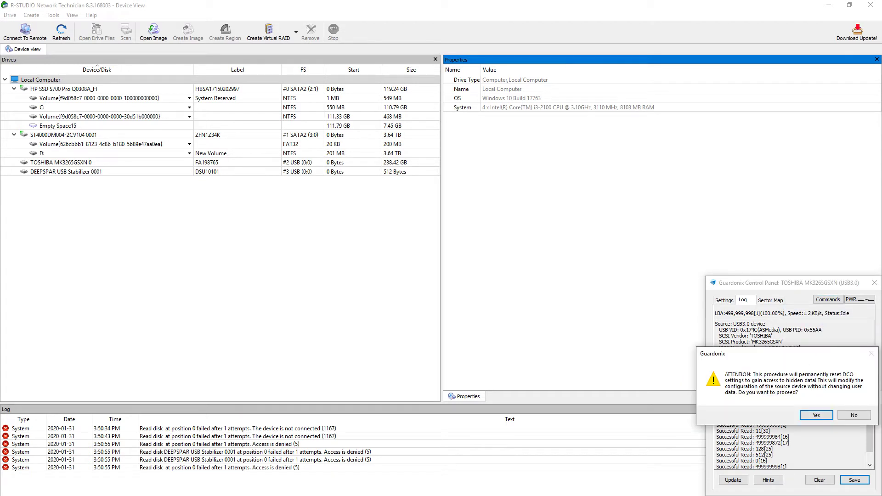
click(810, 421)
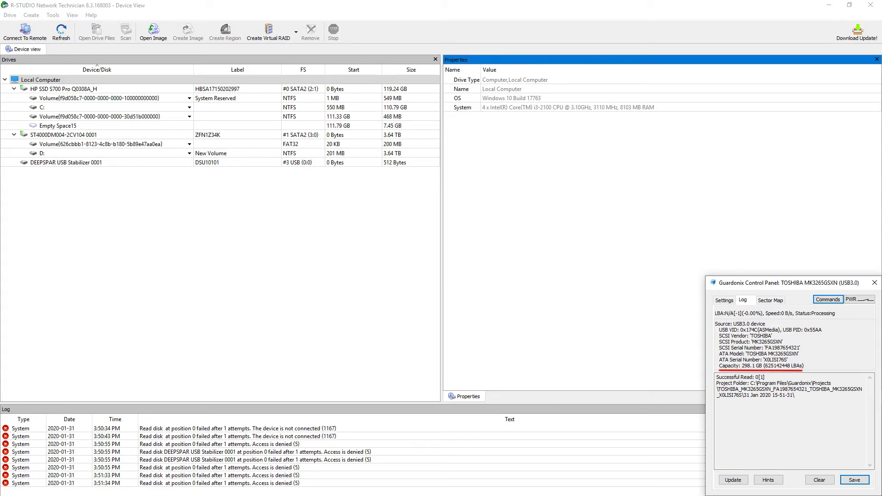
click(44, 57)
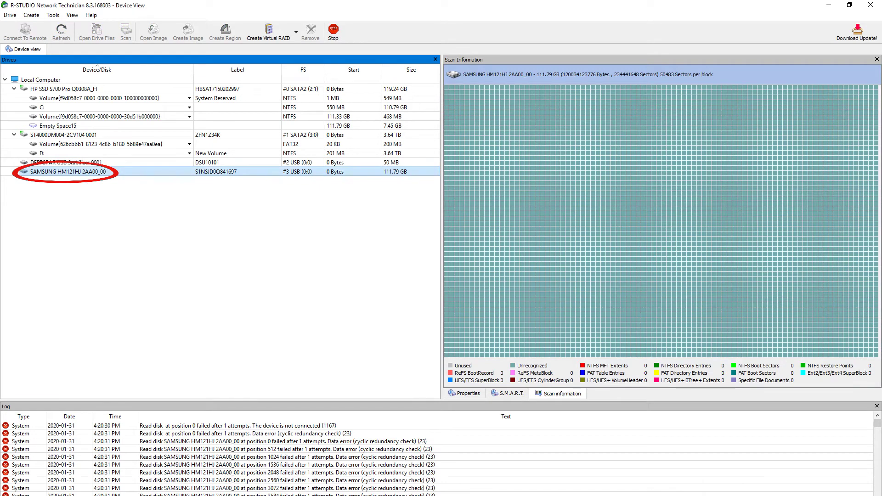
Stop the running Samsung HM121HJ scan and confirm
click(333, 31)
click(445, 281)
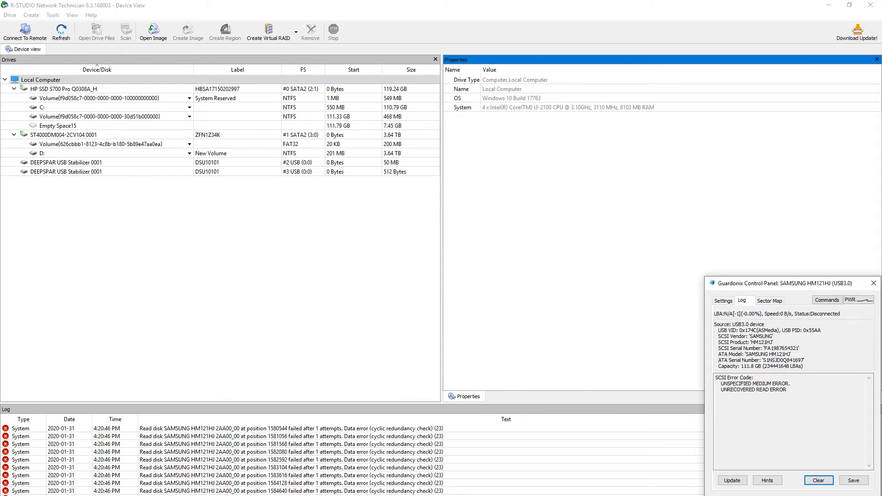
Show the Guardonix sector map, scan the Samsung HM121HJ, and unlock it with its ATA password
click(858, 338)
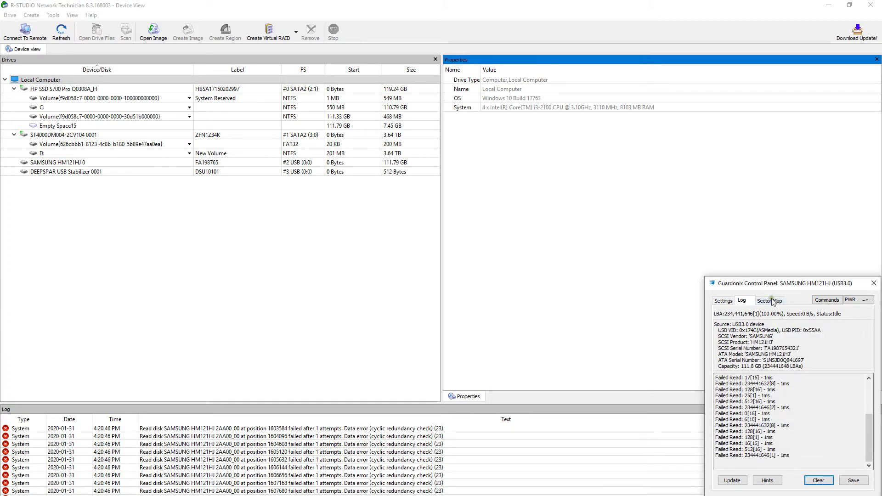
click(771, 301)
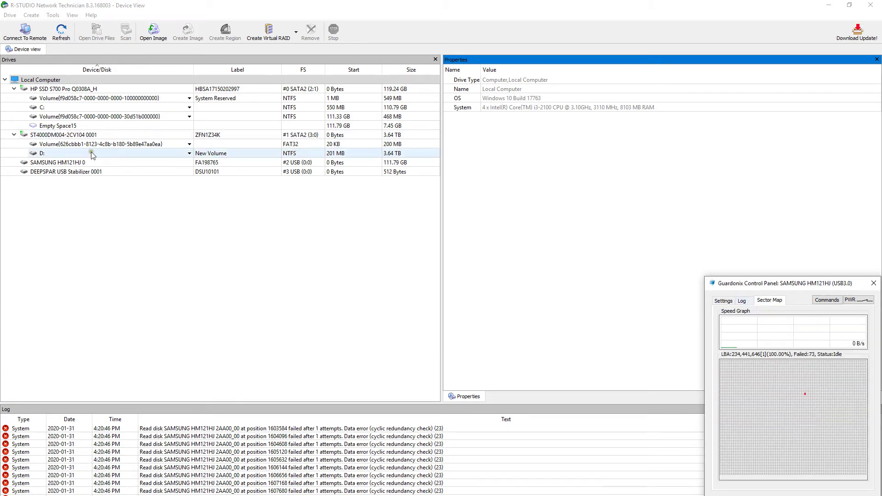
right_click(332, 163)
click(366, 203)
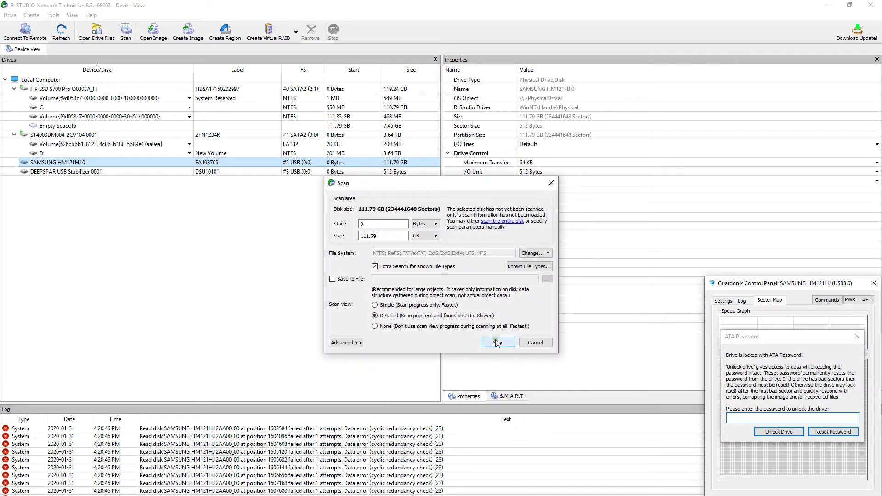
click(498, 342)
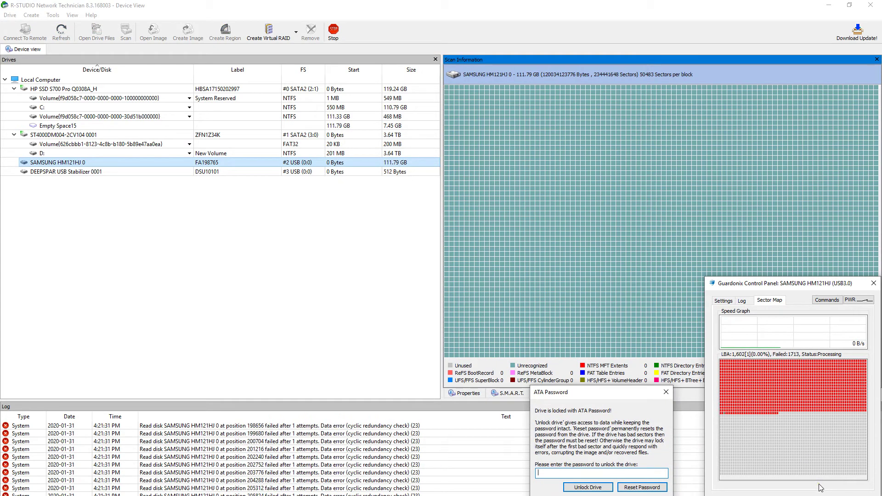
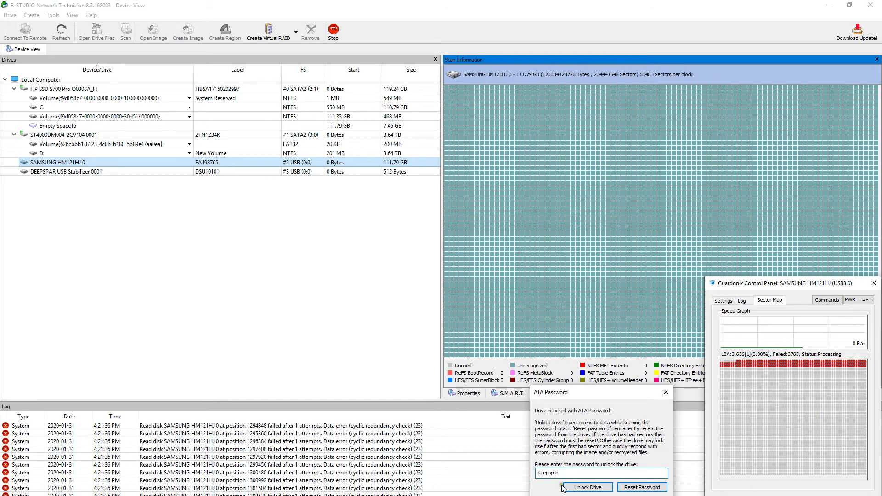
click(567, 488)
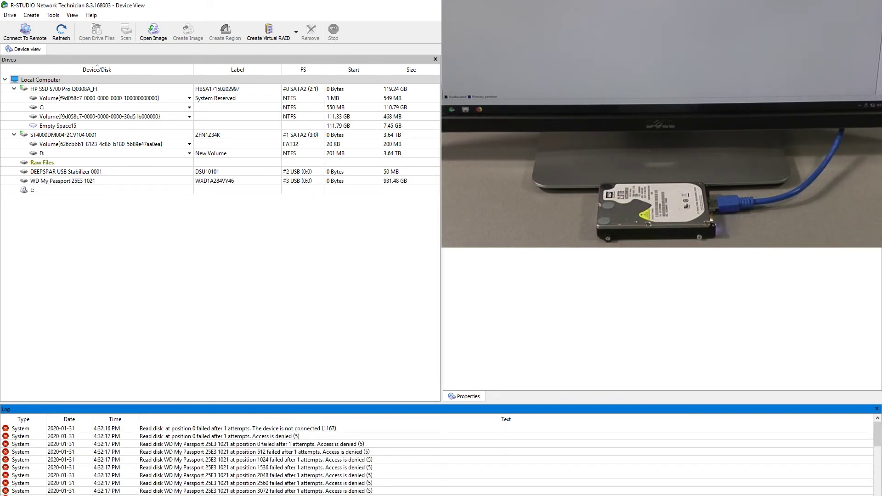
Scan the WD My Passport drive, then stop the scan after access-denied reads
right_click(428, 181)
click(473, 222)
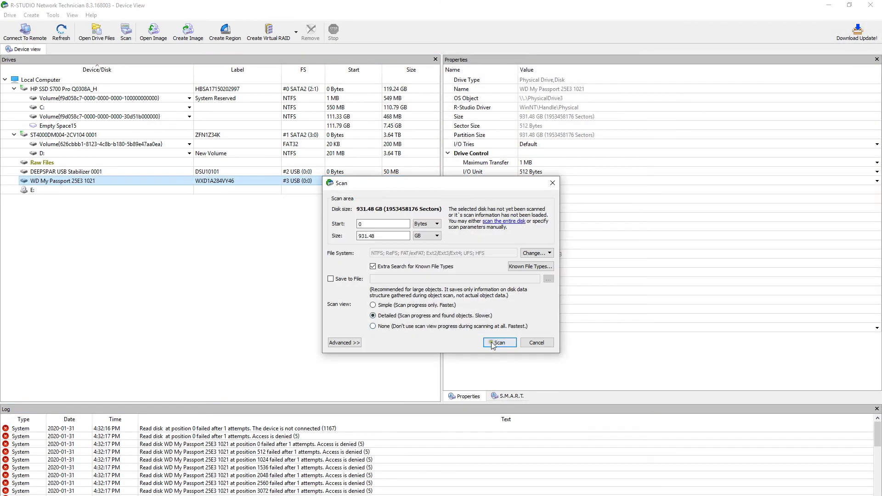
click(500, 344)
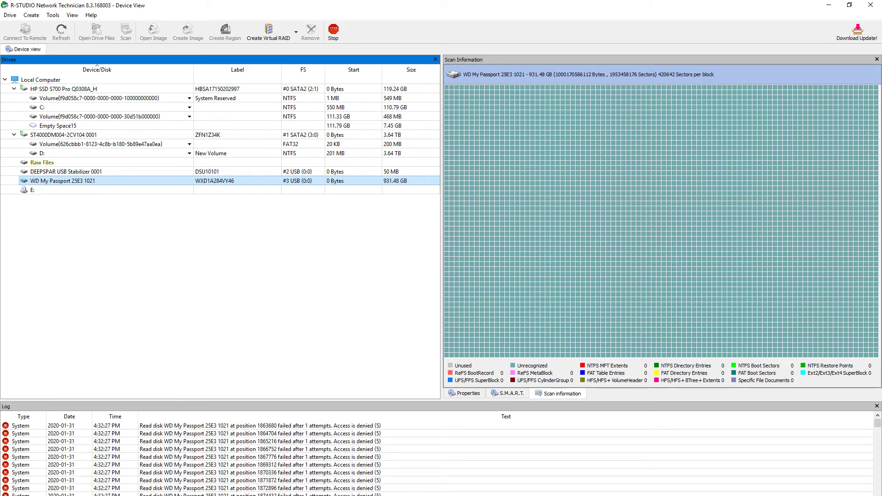
click(333, 32)
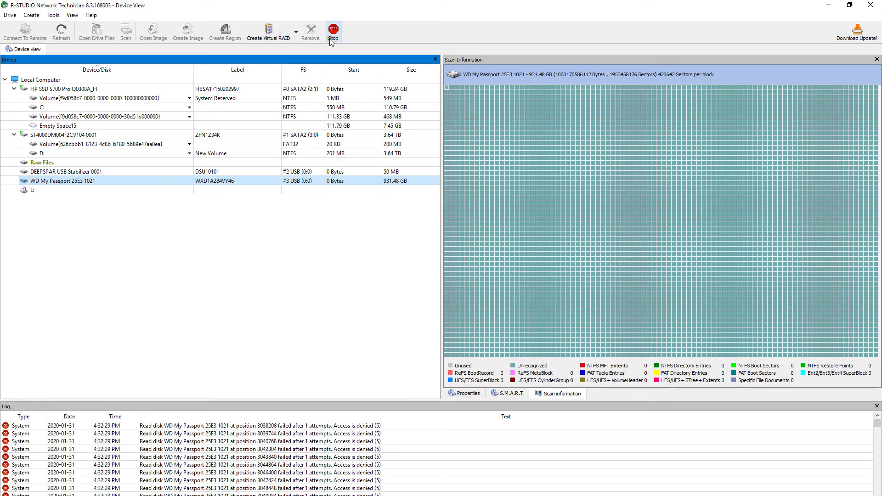
click(444, 281)
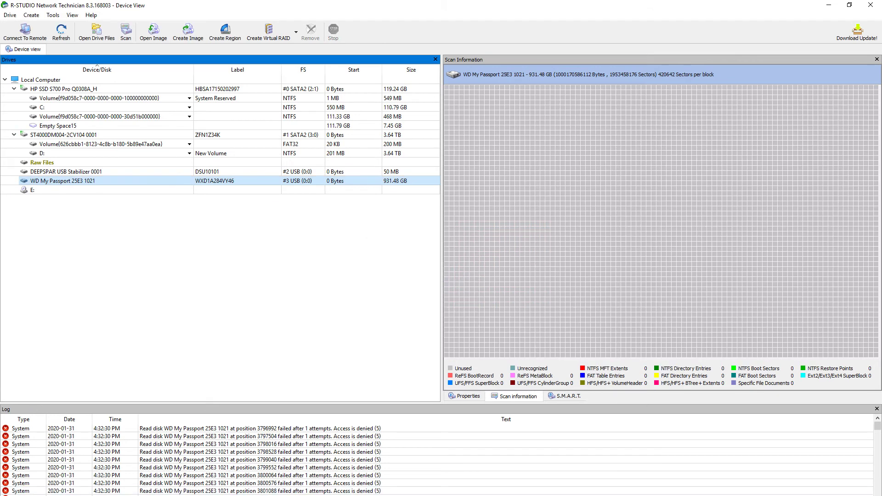
Unlock the WD My Passport with the WD Unlocker on drive E: using its password
key(super+e)
key(Right)
key(Return)
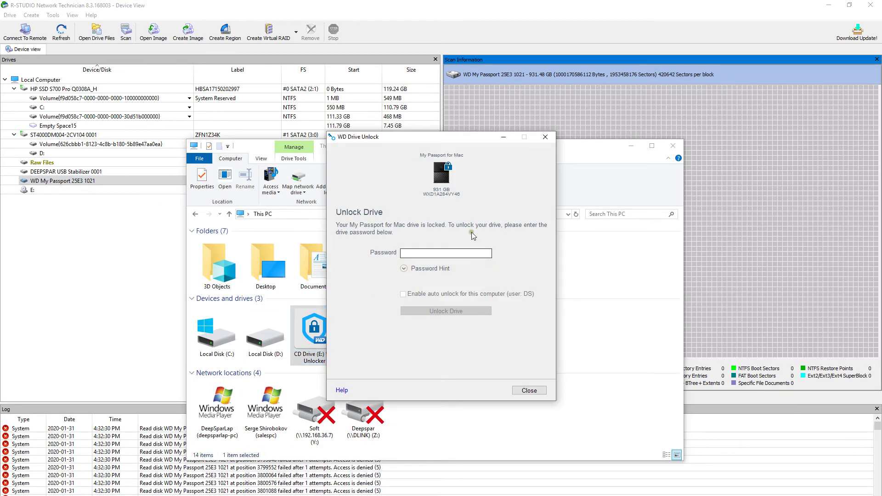
text(••••••••)
click(445, 311)
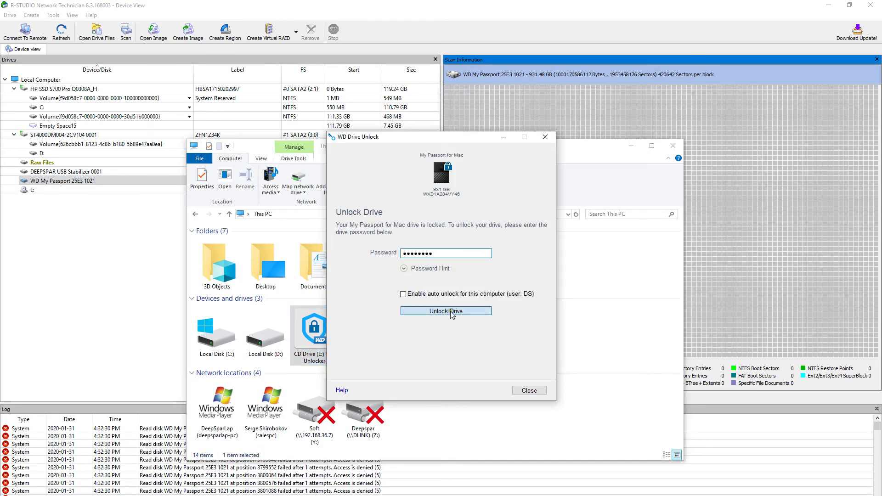
click(530, 391)
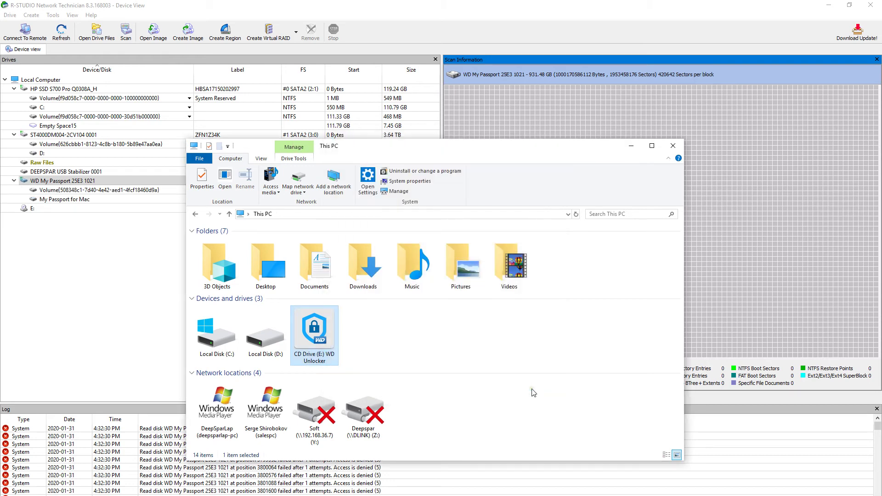
Start a scan of the unlocked WD drive in R-Studio
click(84, 279)
right_click(399, 185)
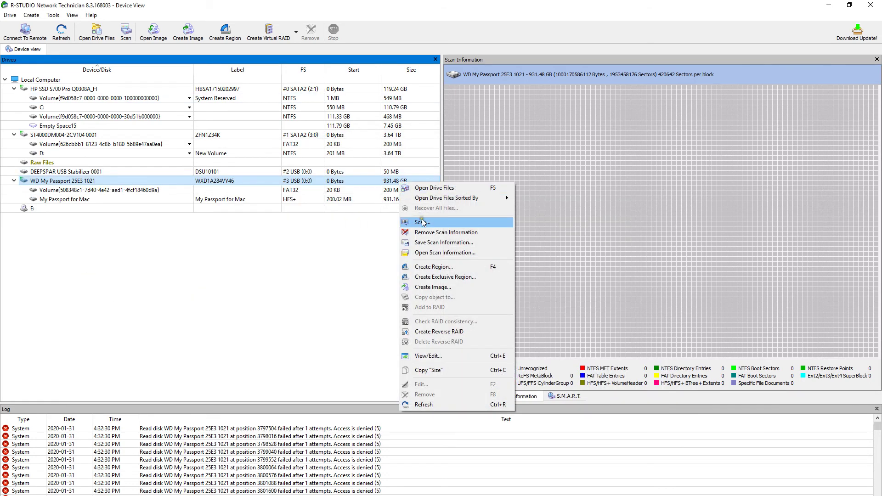
click(413, 220)
click(504, 343)
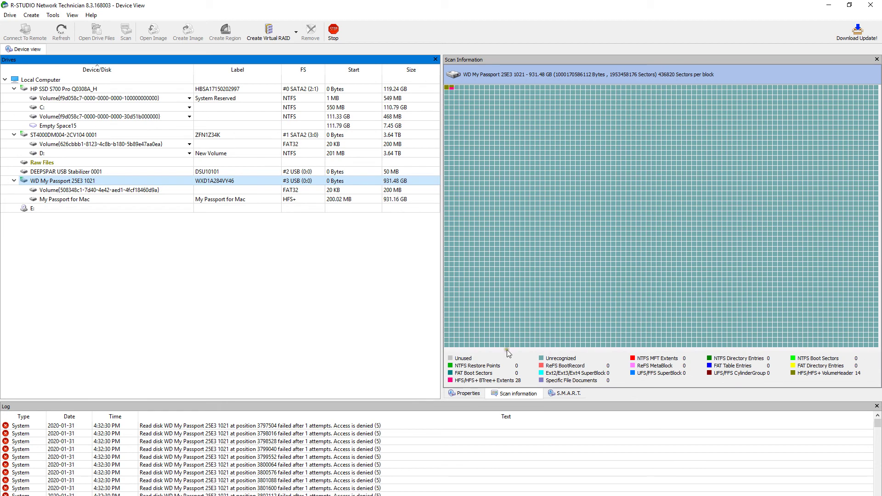
Stop the WD scan and select the reconnected 931.48 GB WD My Passport 25E3 1021
click(331, 31)
key(Return)
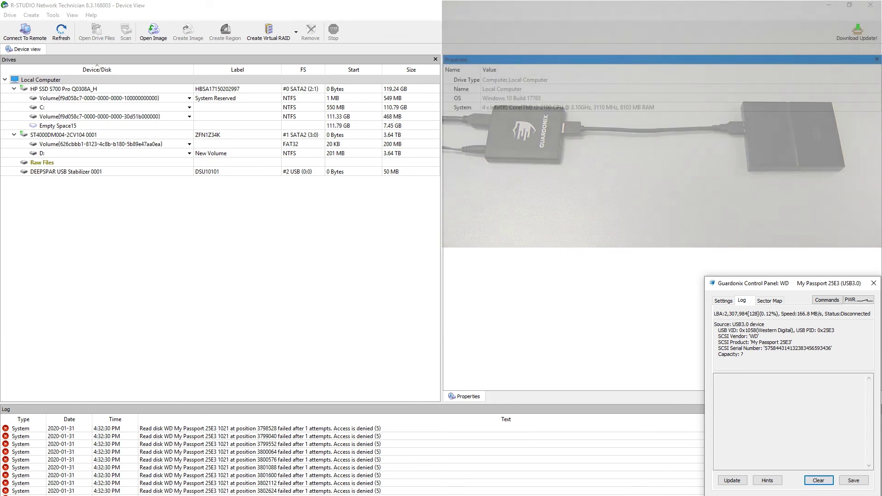
click(363, 173)
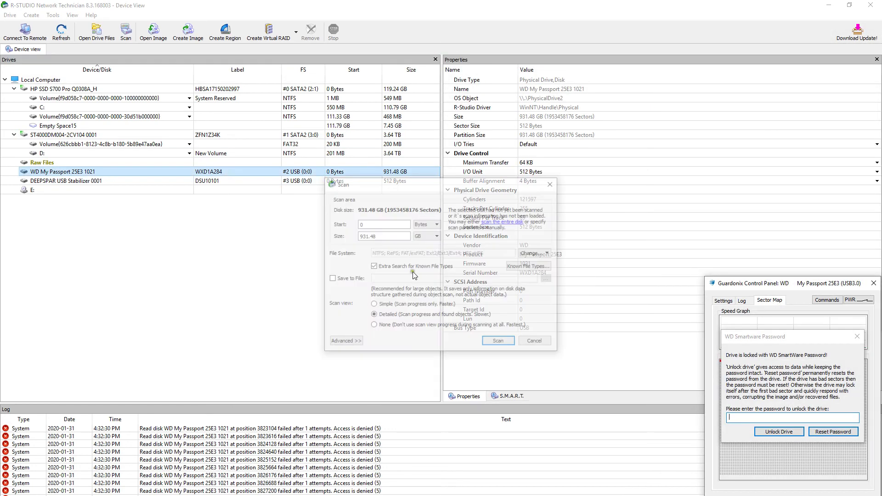